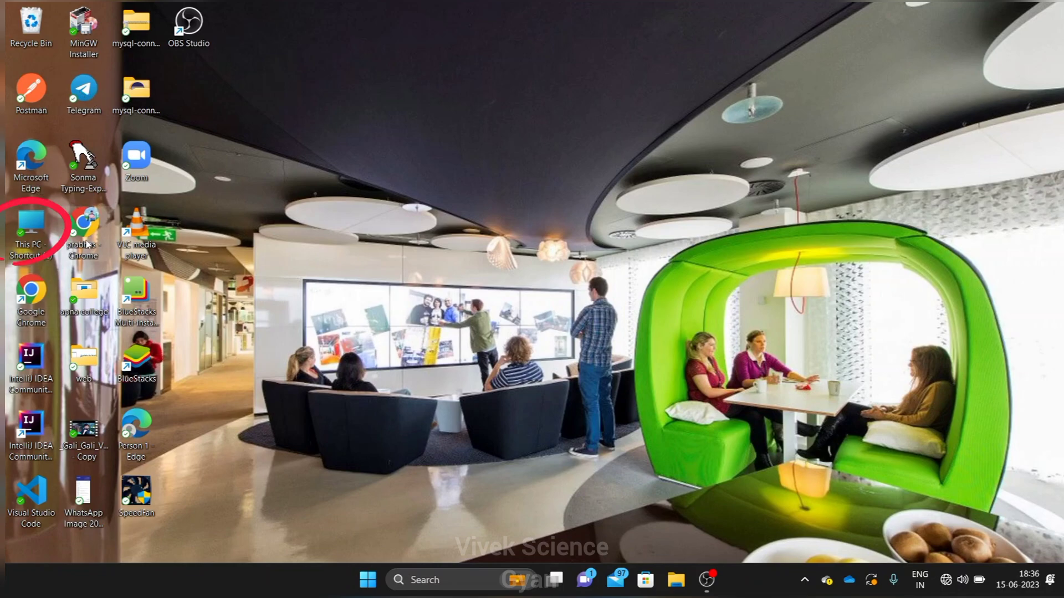
Step: Open This PC and check the existing drives and their free space
double_click(47, 240)
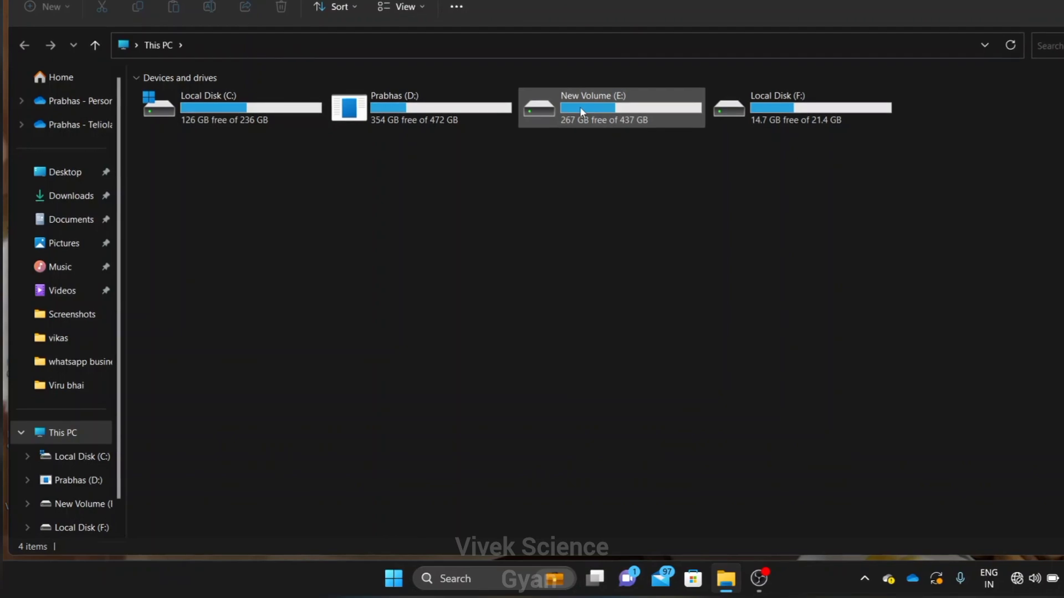
mouse_move(577, 115)
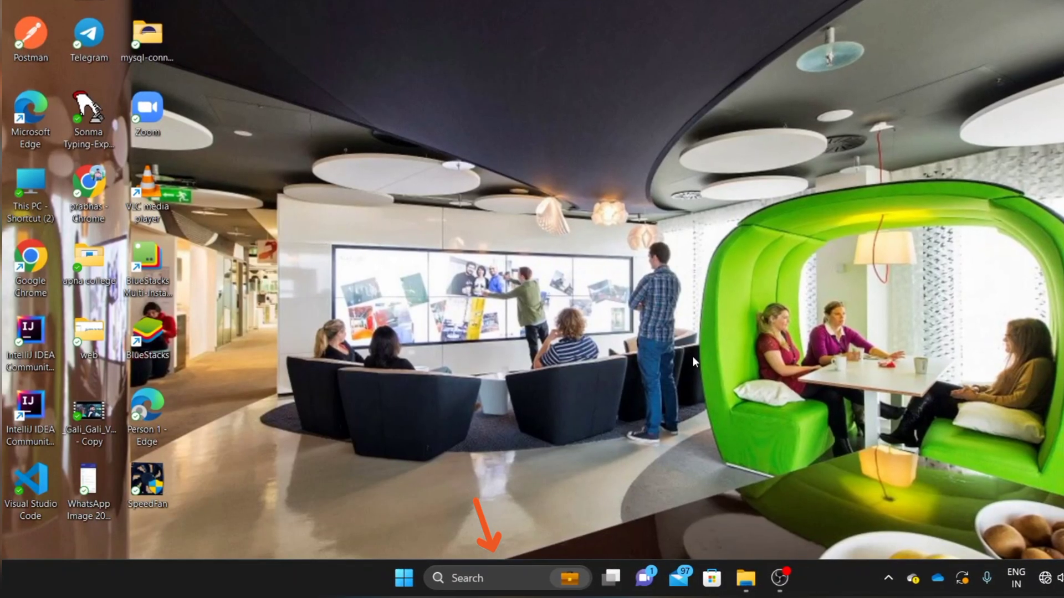
Step: Search Windows for "disk management", open the hard disk partition tool and maximize its window
left_click(471, 578)
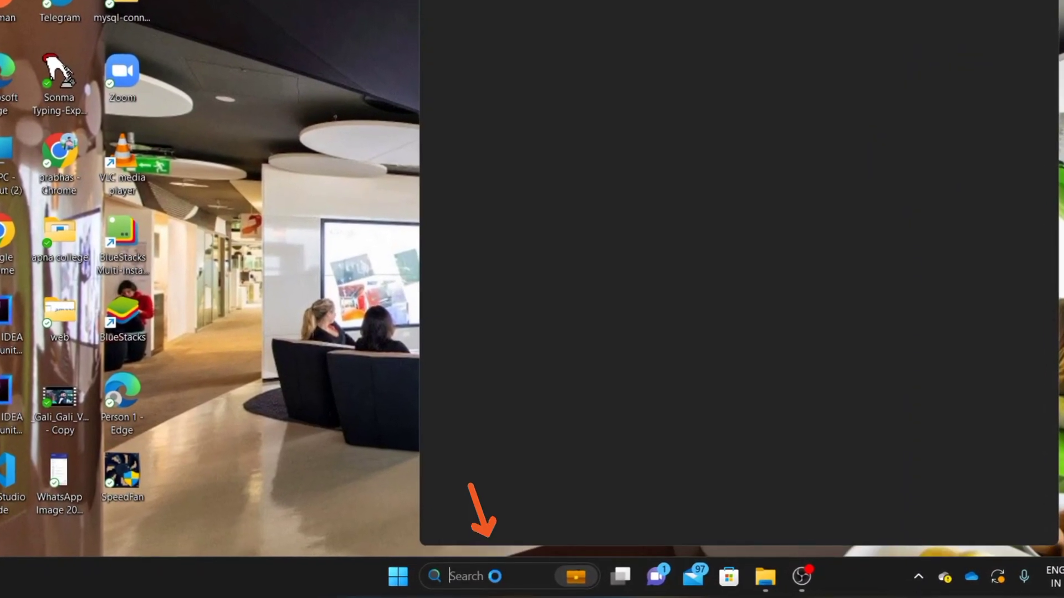
type("disk ma")
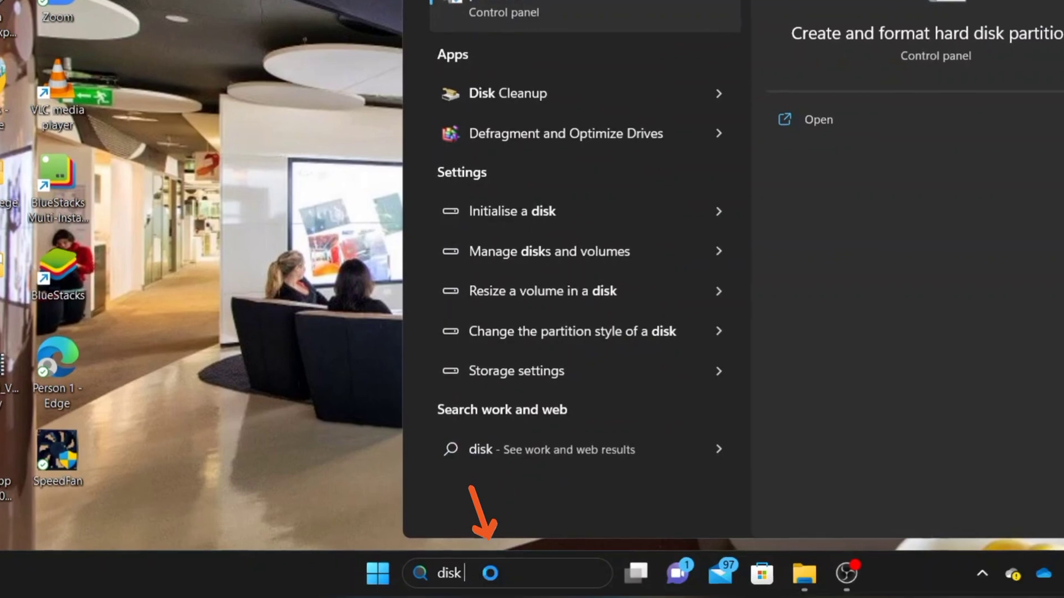
type("na")
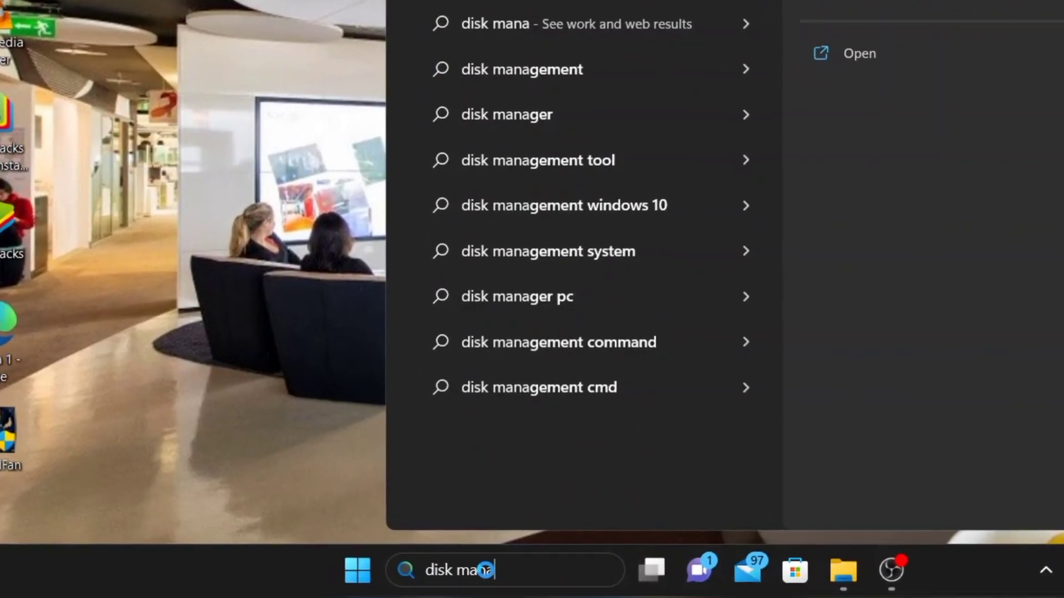
type("gemen")
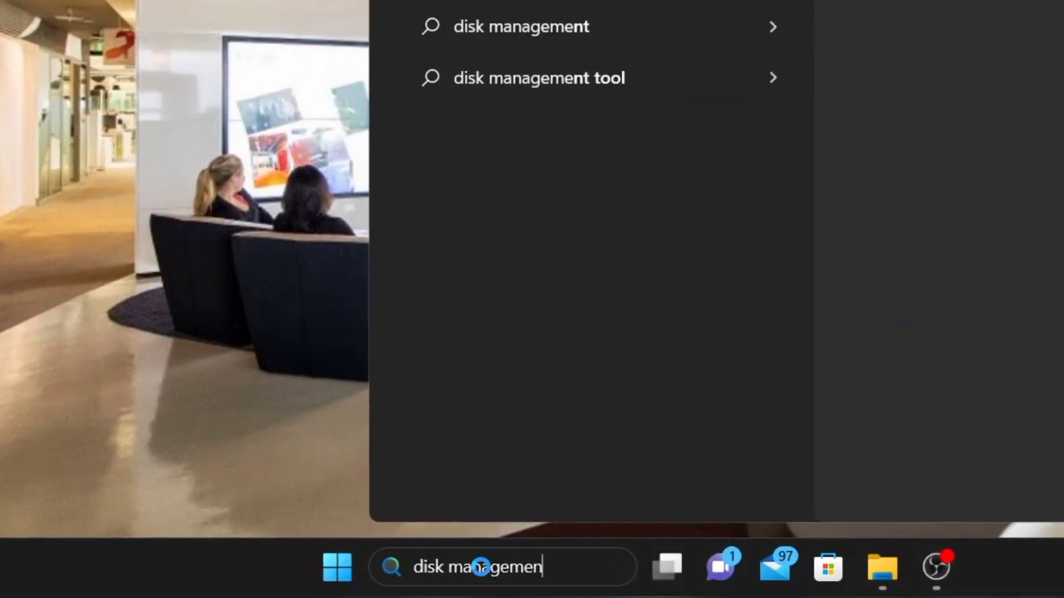
type("t")
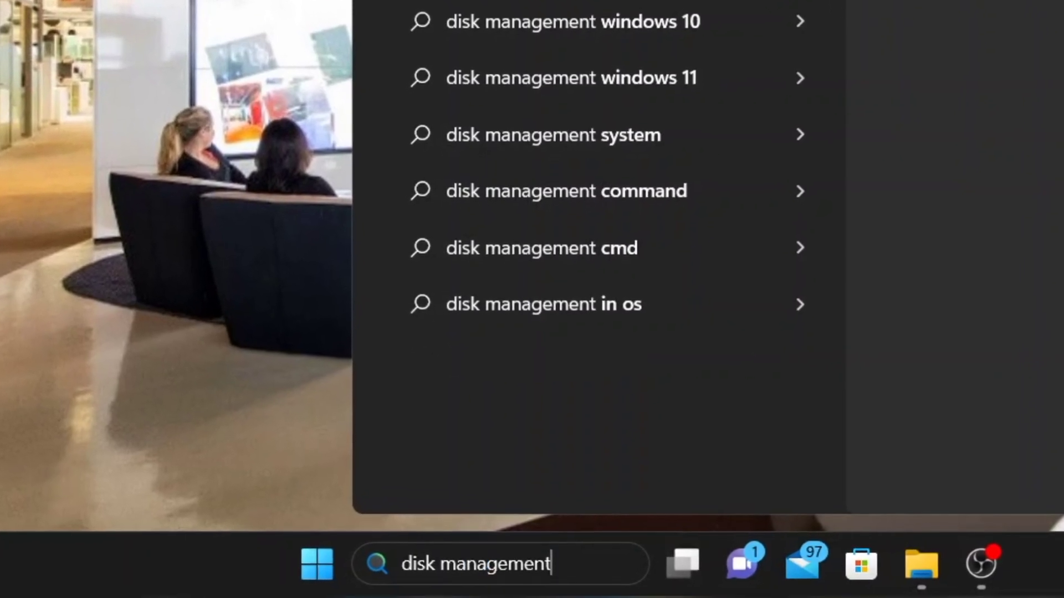
key("Return")
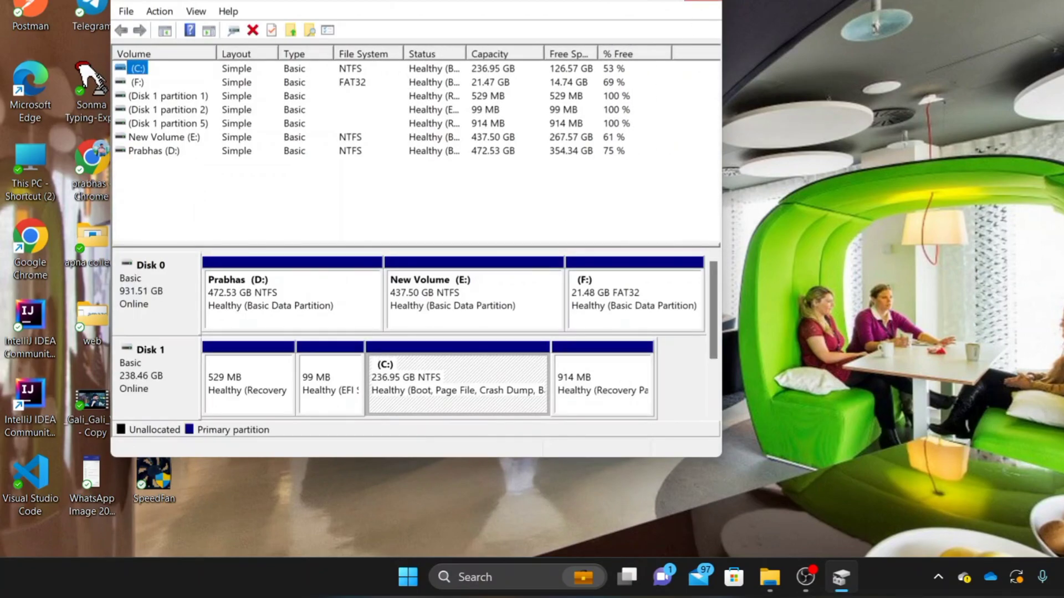
left_click(673, 3)
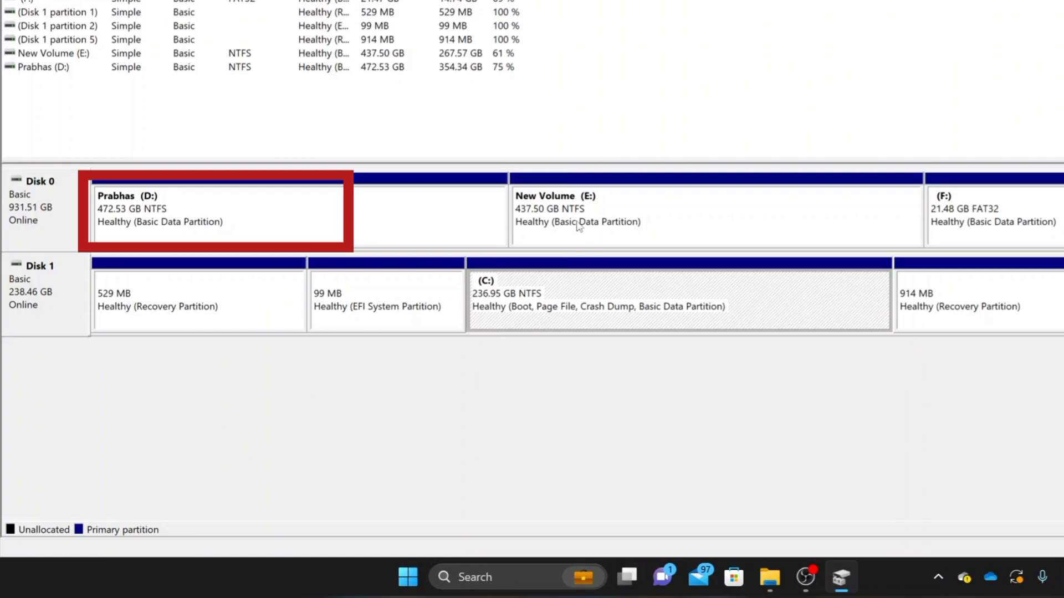
Step: Shrink the New Volume (E:) partition on Disk 0 by 100000 MB
left_click(962, 220)
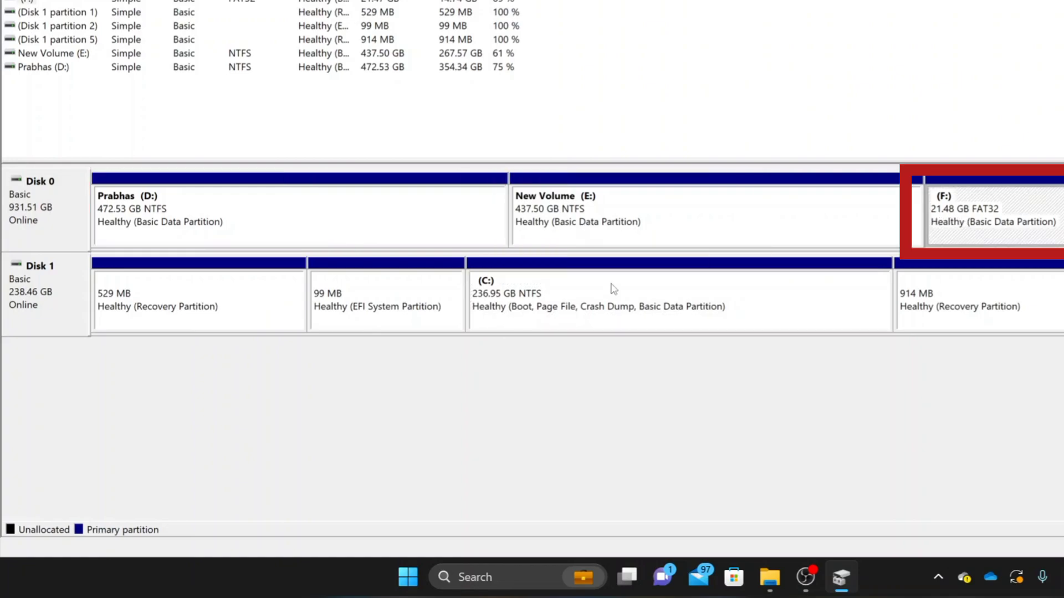
right_click(575, 225)
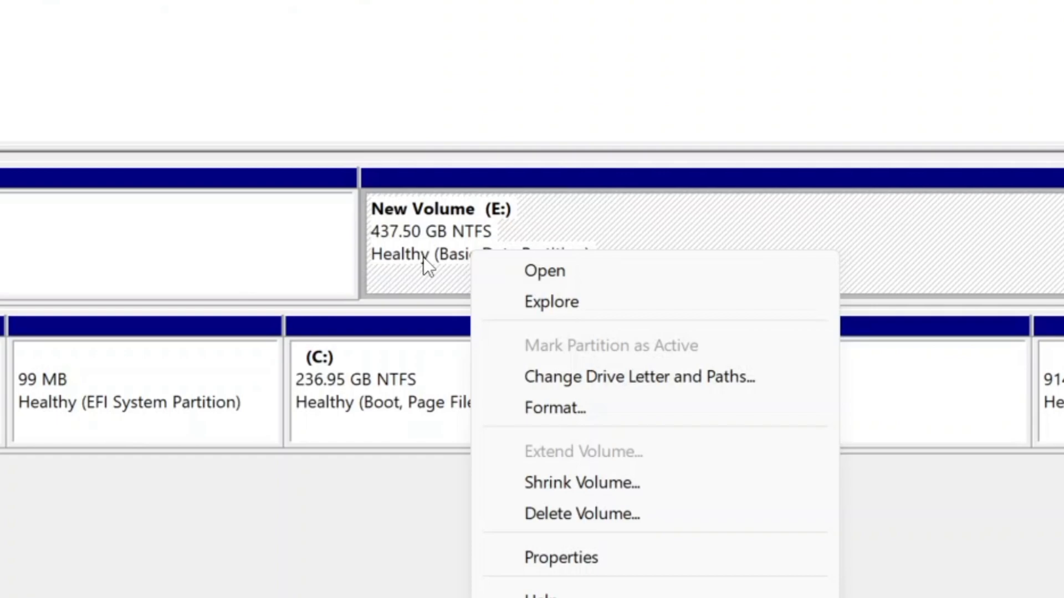
left_click(570, 488)
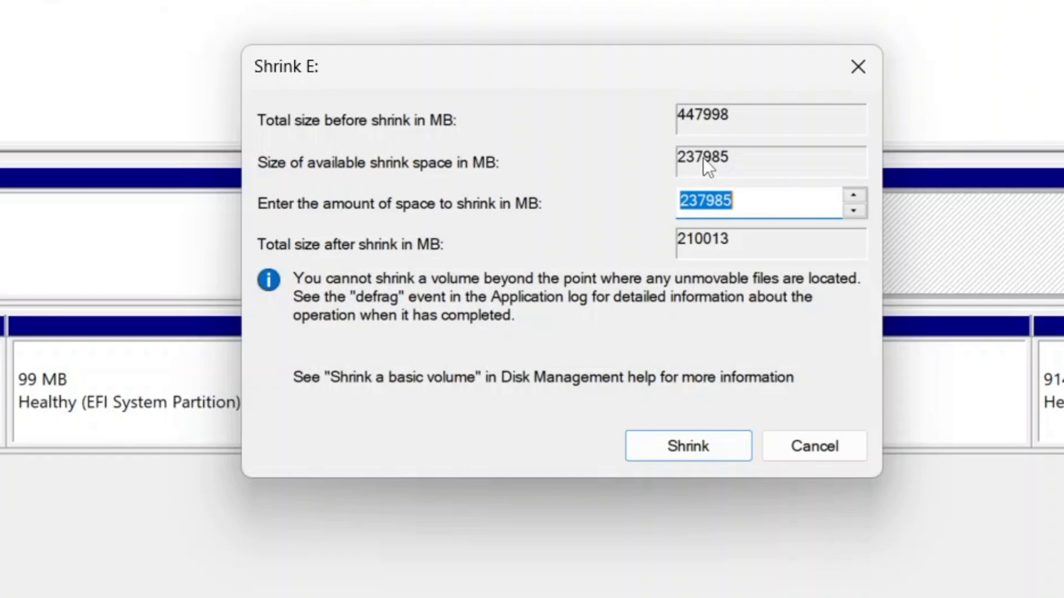
left_click(752, 204)
key("BackSpace")
key("BackSpace")
key("BackSpace")
key("BackSpace")
key("BackSpace")
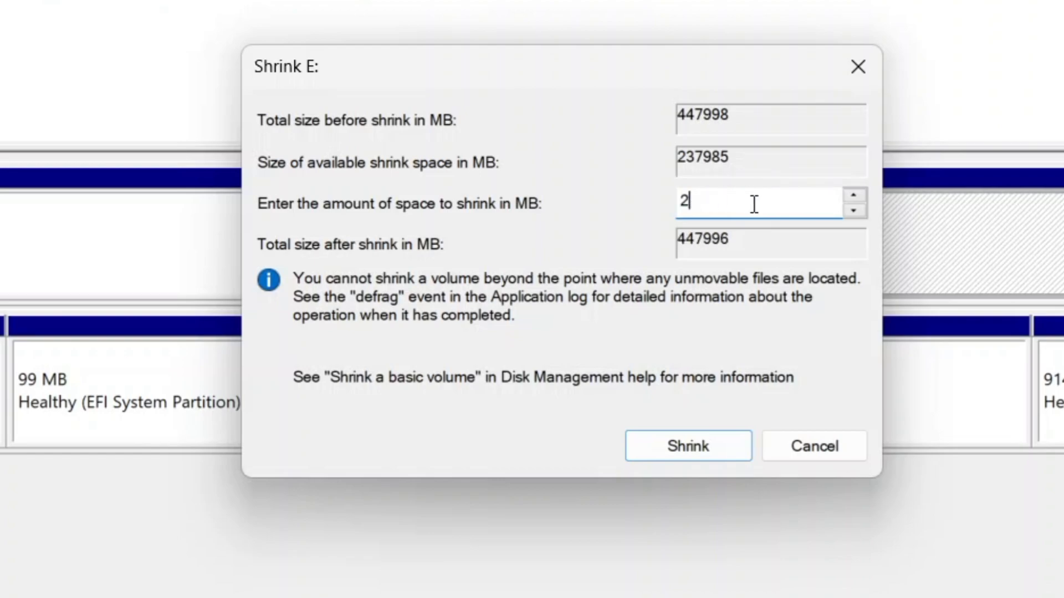
key("BackSpace")
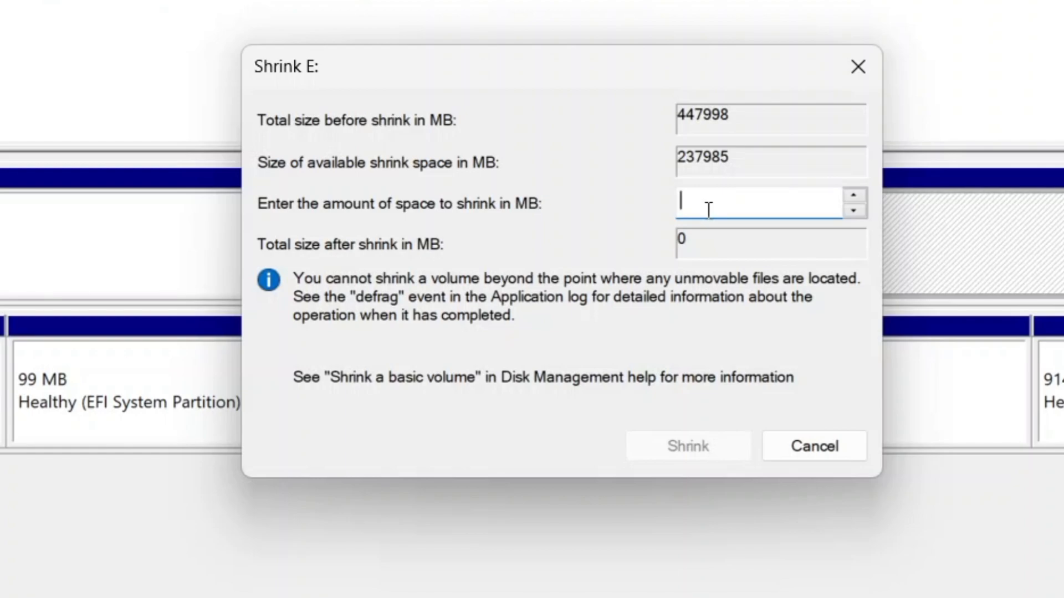
type("100000")
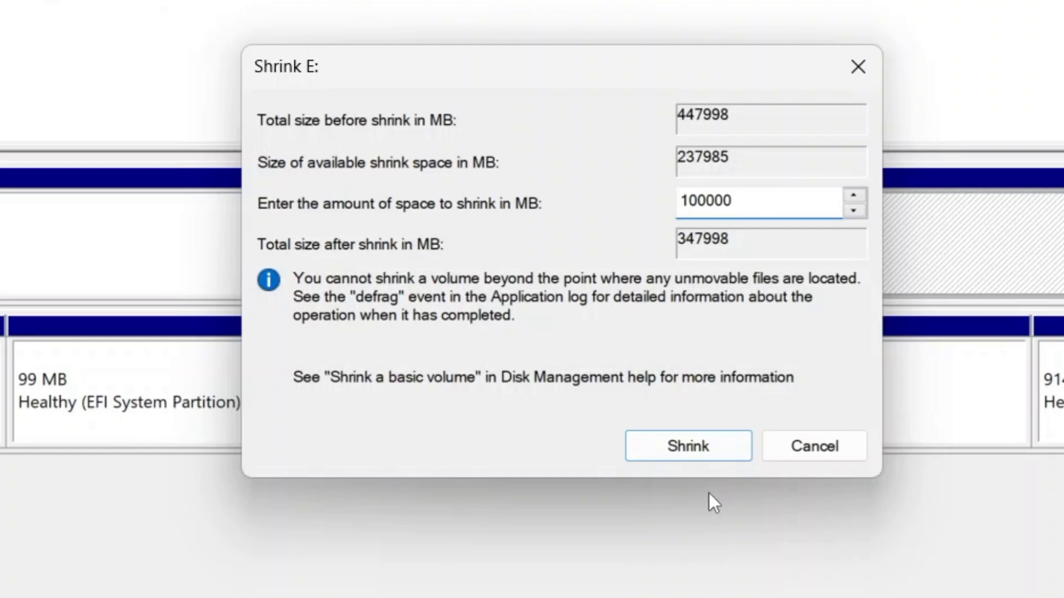
left_click(689, 443)
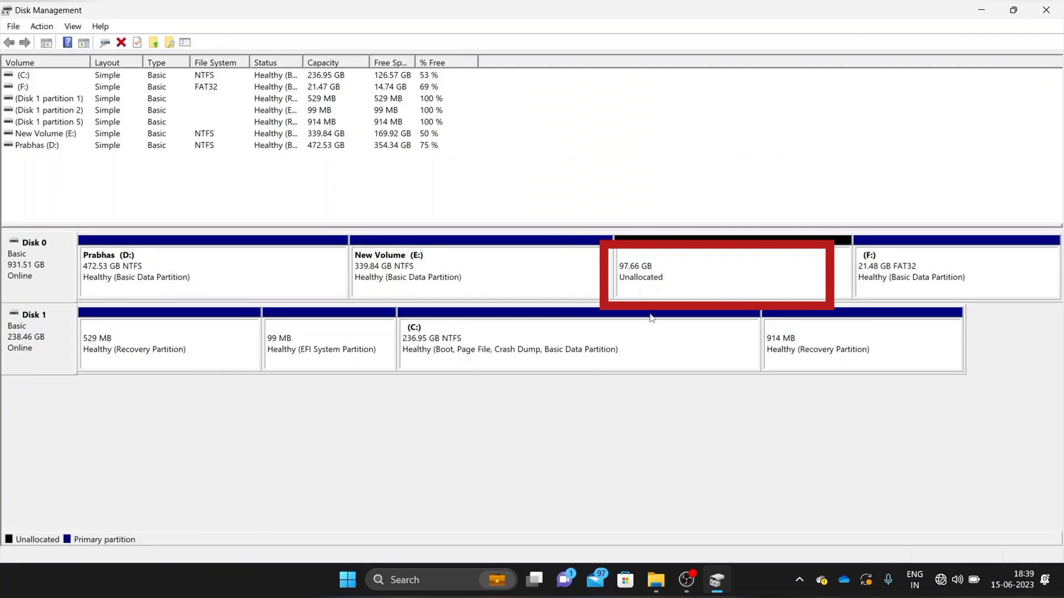
Step: Start a new simple volume in the unallocated space on Disk 0, accepting the full size of 100000 MB
left_click(669, 278)
right_click(670, 278)
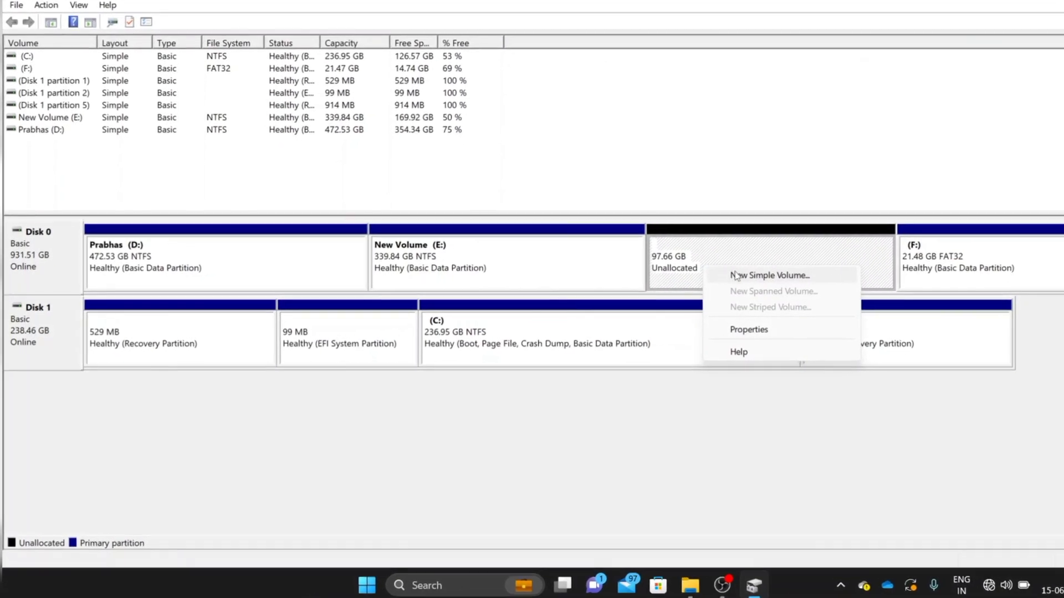
left_click(716, 276)
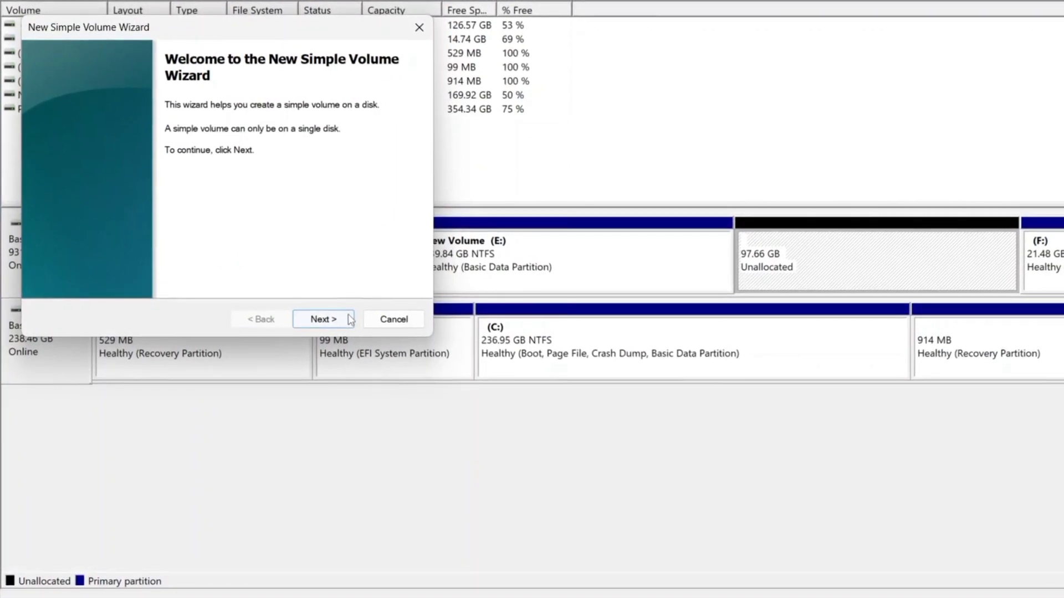
left_click(326, 318)
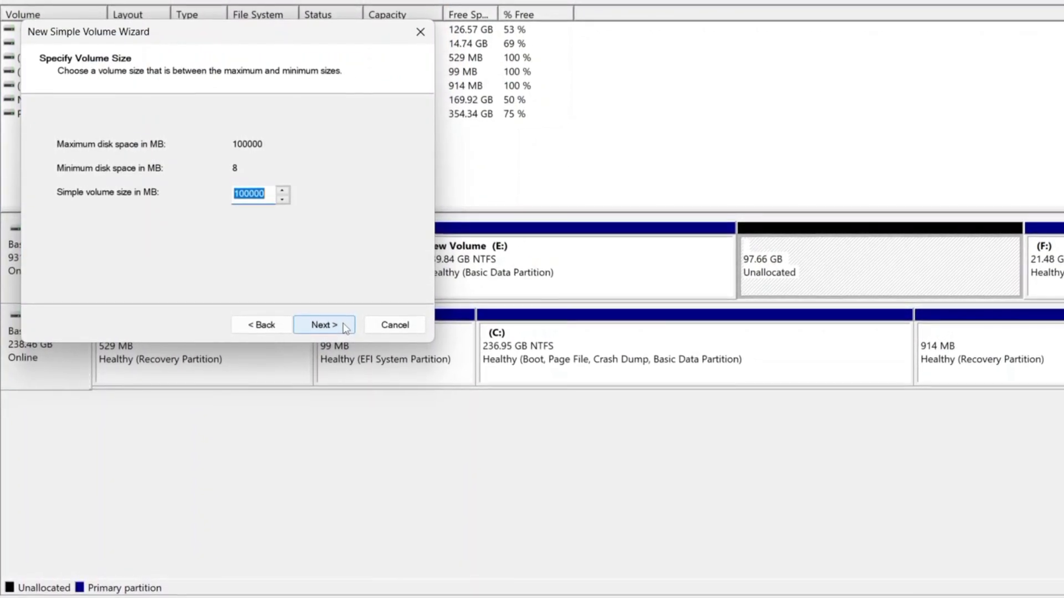
left_click(324, 324)
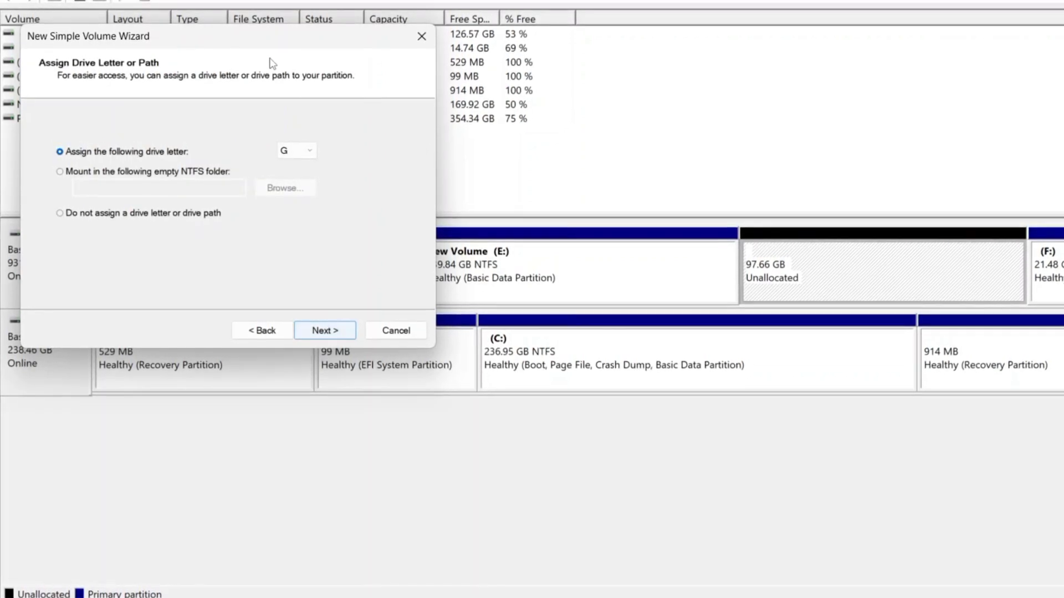
Step: Assign drive letter V to the new simple volume
left_click(297, 150)
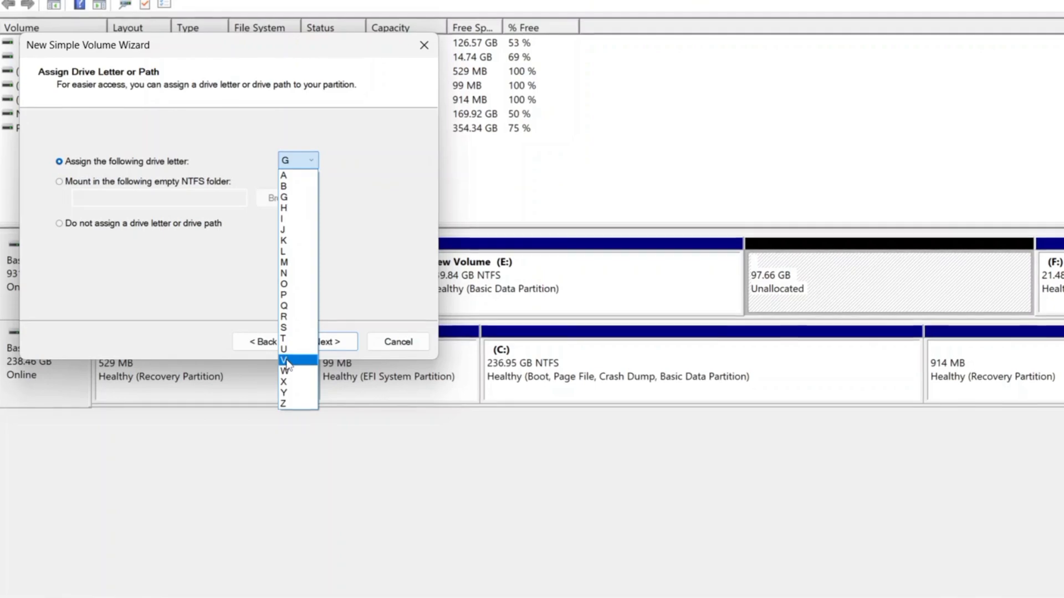
left_click(285, 359)
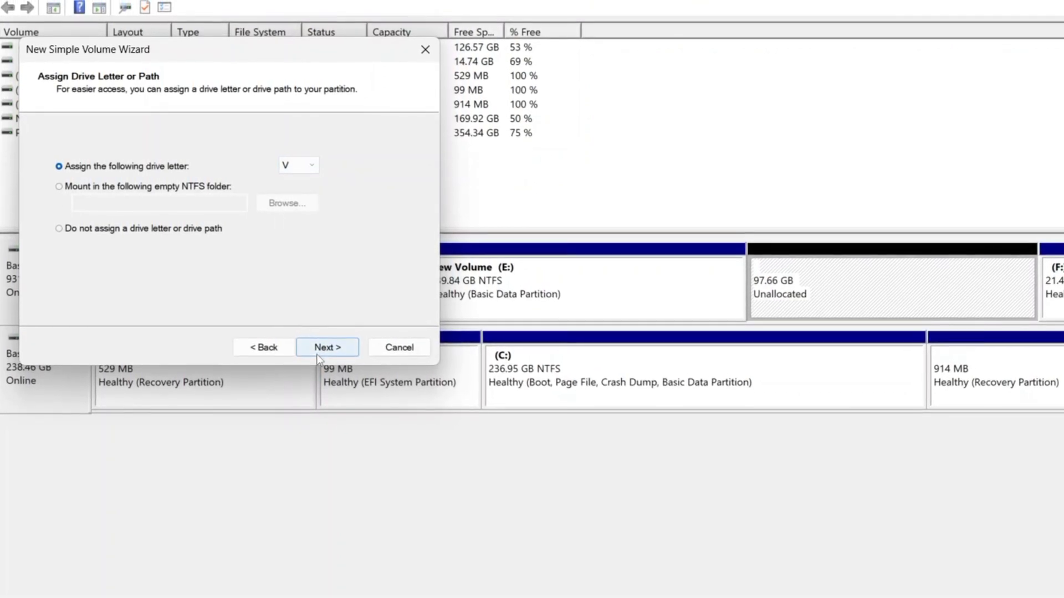
left_click(329, 351)
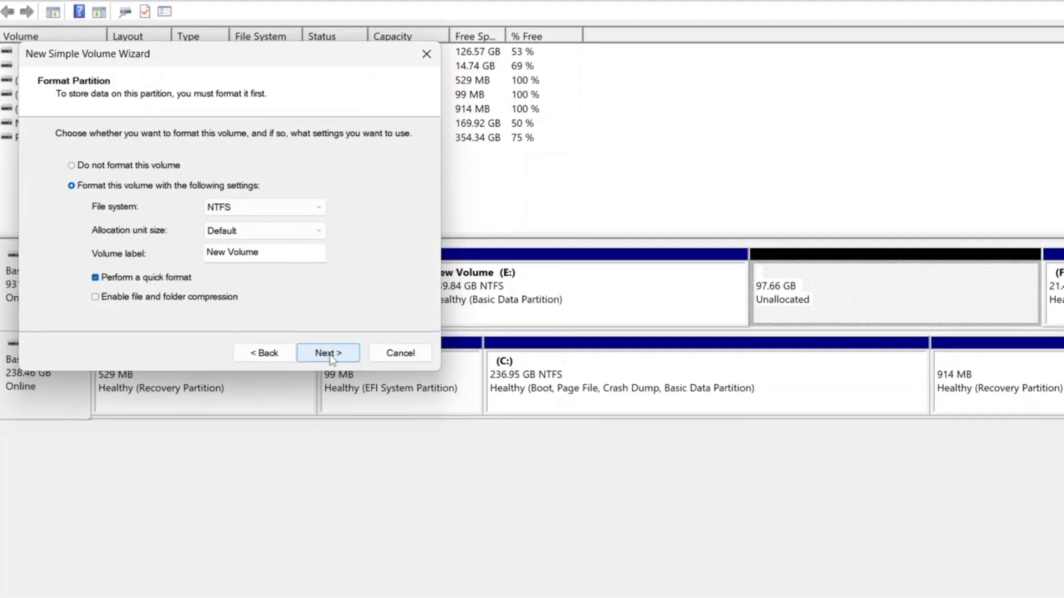
Step: Label the new volume "Vivek science gyan", keep NTFS with quick format, and finish the wizard to create it
left_click(271, 262)
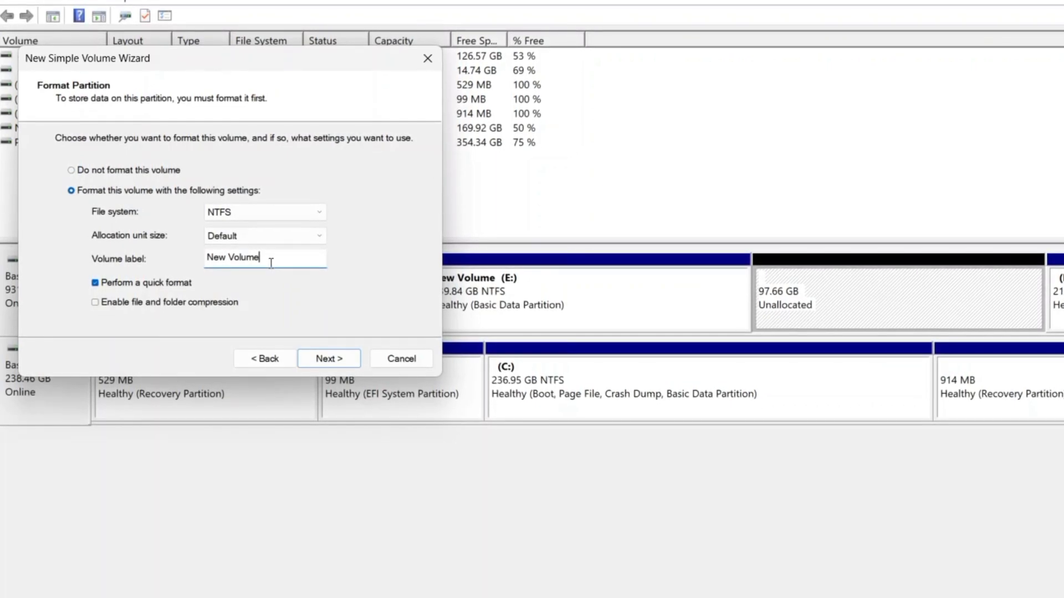
key("BackSpace")
key("BackSpace")
key("BackSpace")
key("BackSpace")
key("BackSpace")
key("BackSpace")
key("BackSpace")
key("BackSpace")
key("BackSpace")
key("BackSpace")
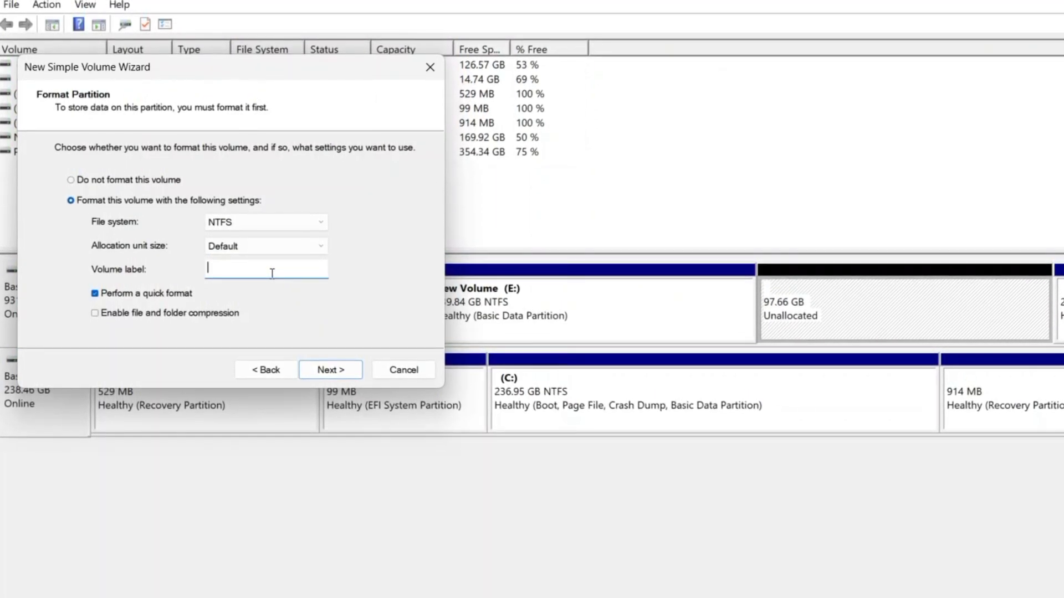
type("Vivek s")
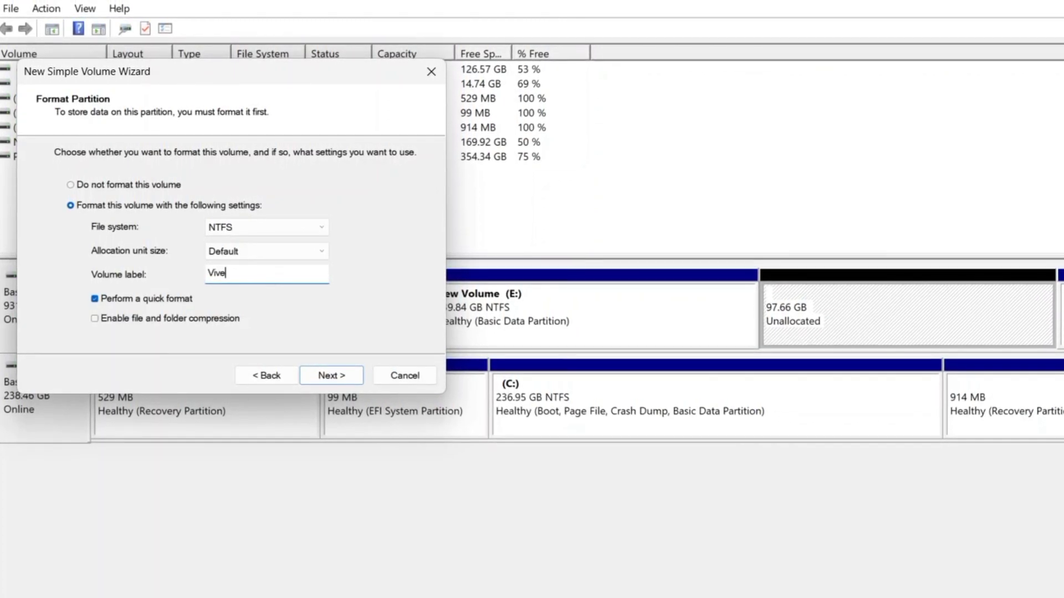
type("cience gr")
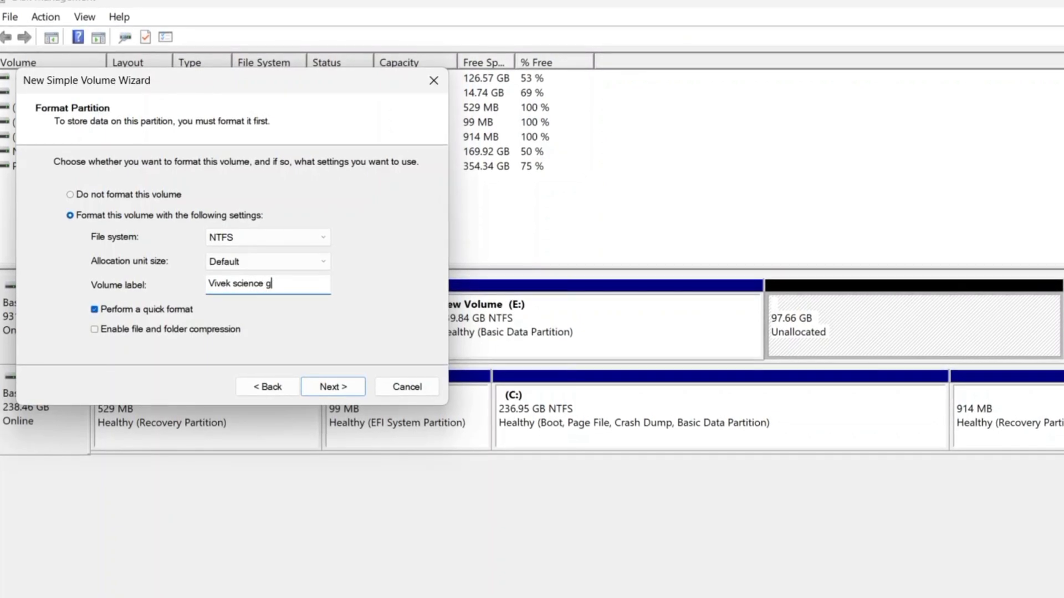
type("yan")
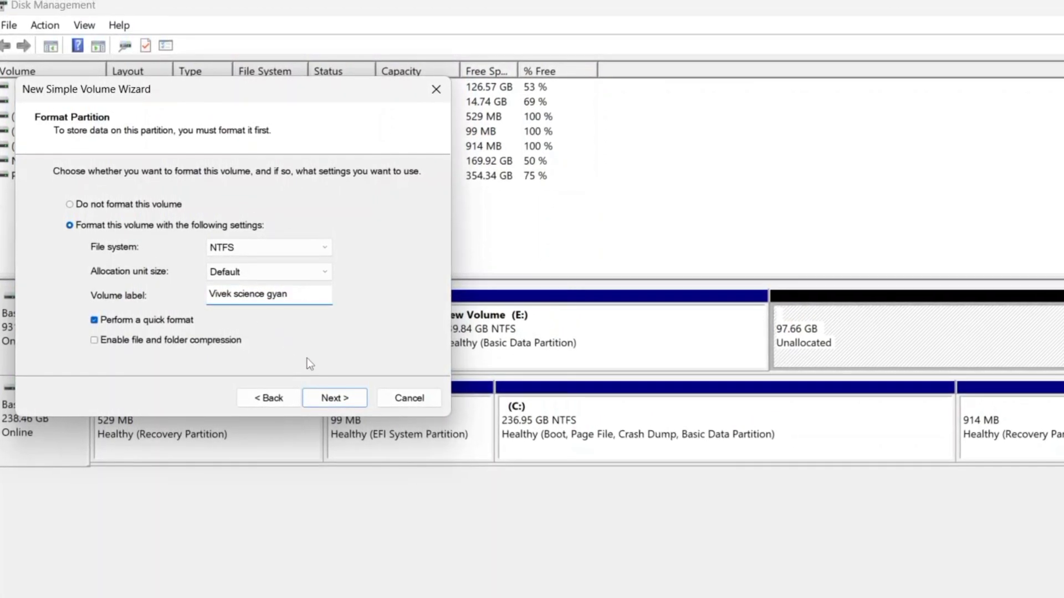
left_click(330, 399)
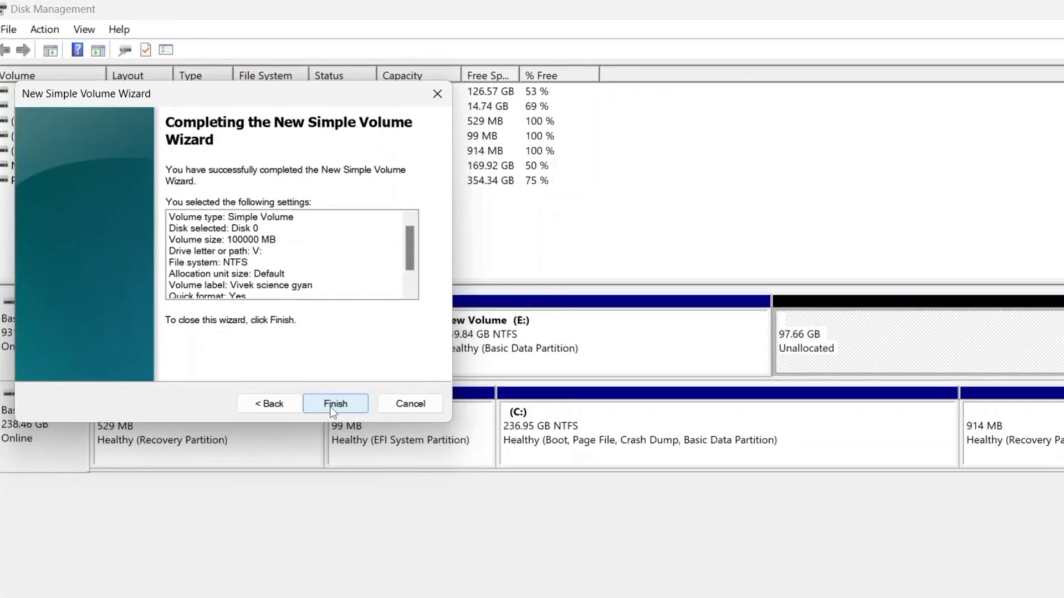
left_click(331, 405)
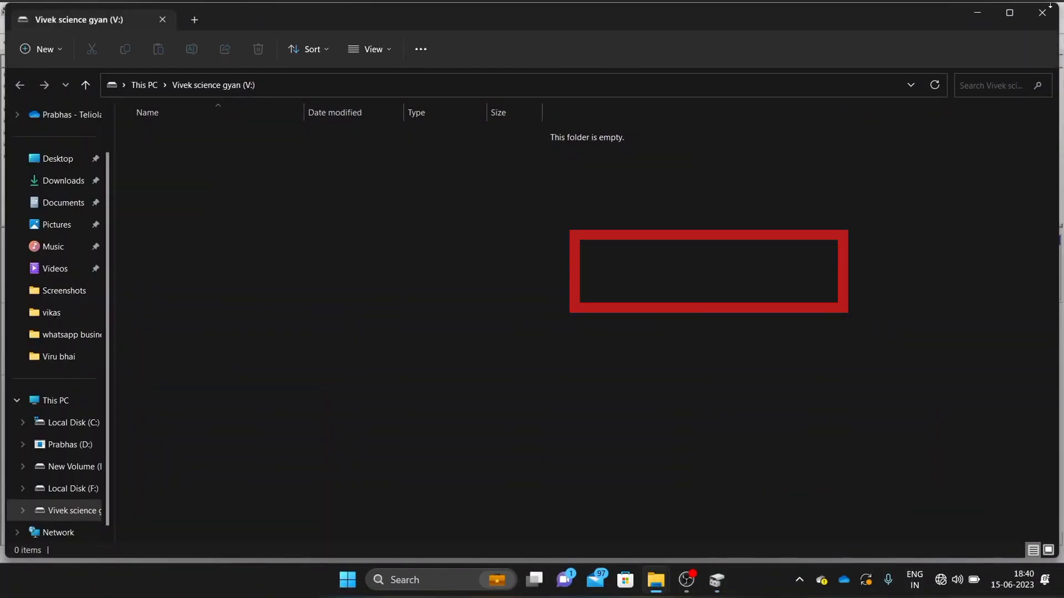
Step: Close the new drive's folder window and Disk Management, and check the new V: drive in This PC
left_click(1042, 12)
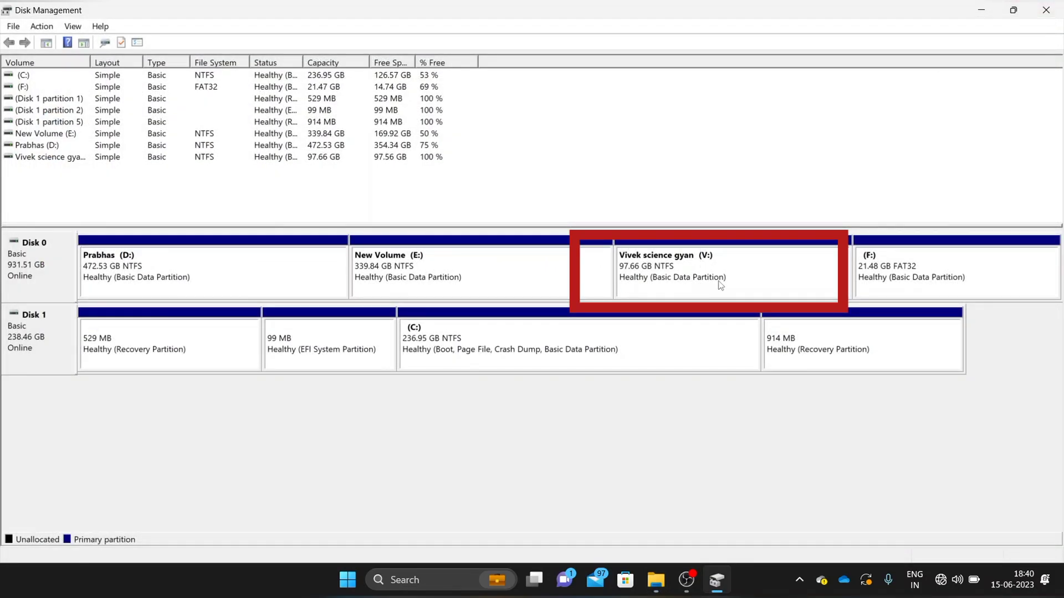
left_click(1057, 7)
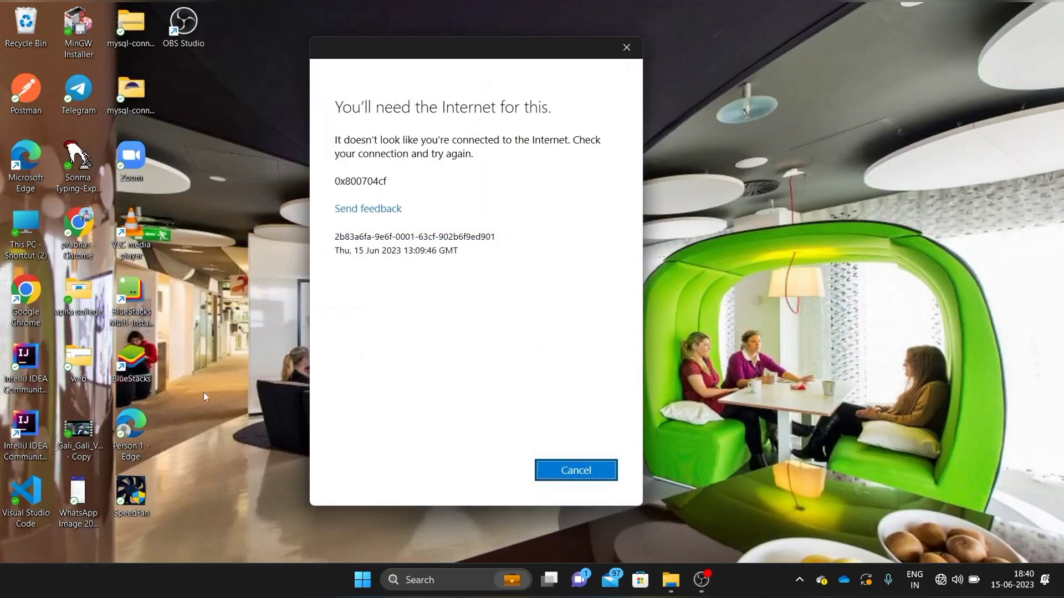
double_click(18, 234)
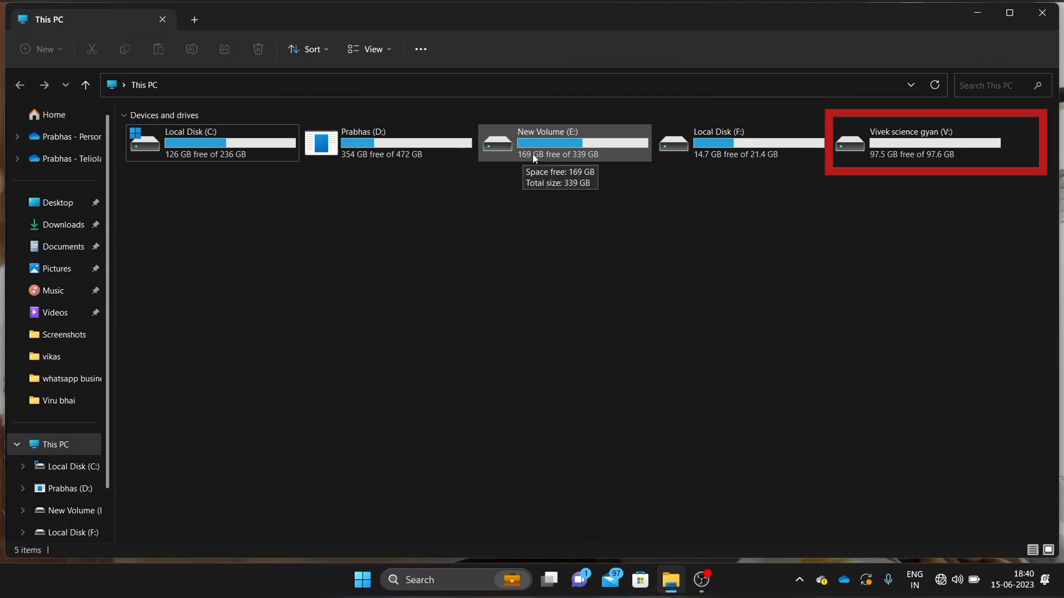
left_click(866, 153)
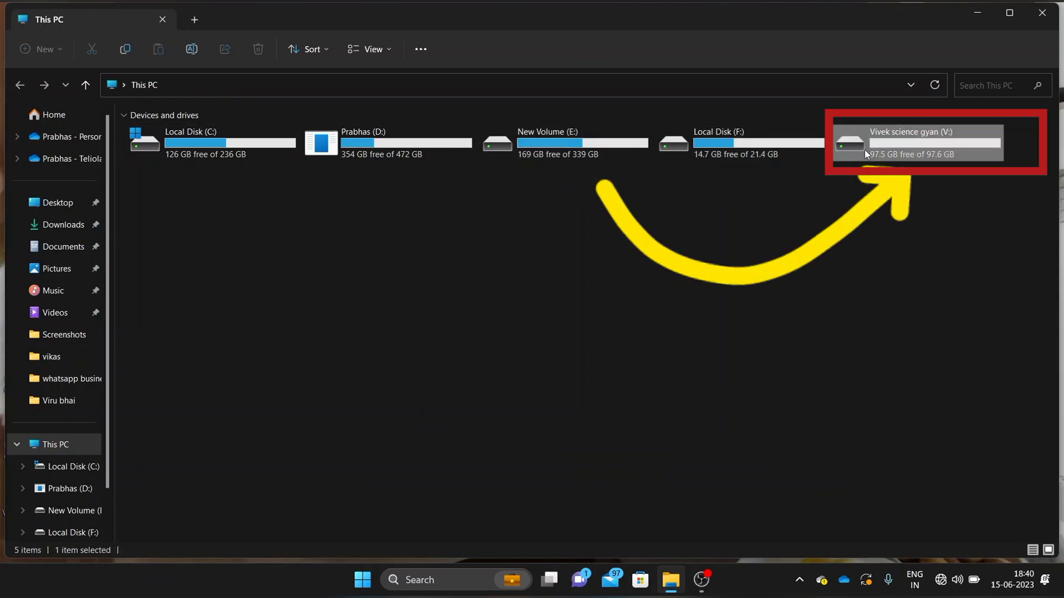